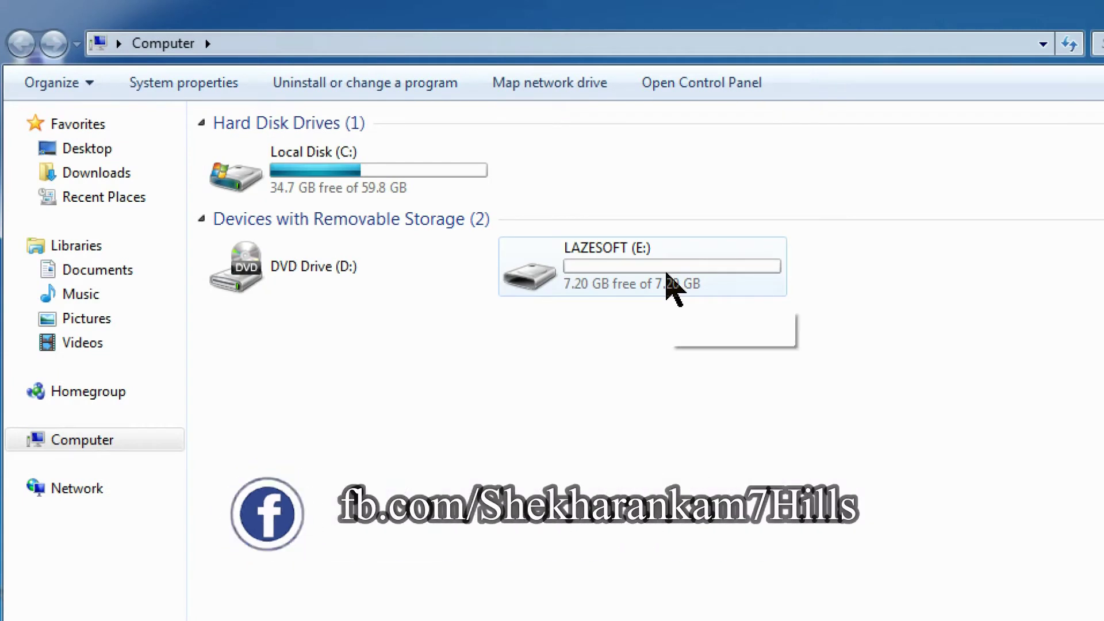
Open the LAZESOFT (E:) drive, refresh its listing, and return to the Computer view.
left_click(668, 275)
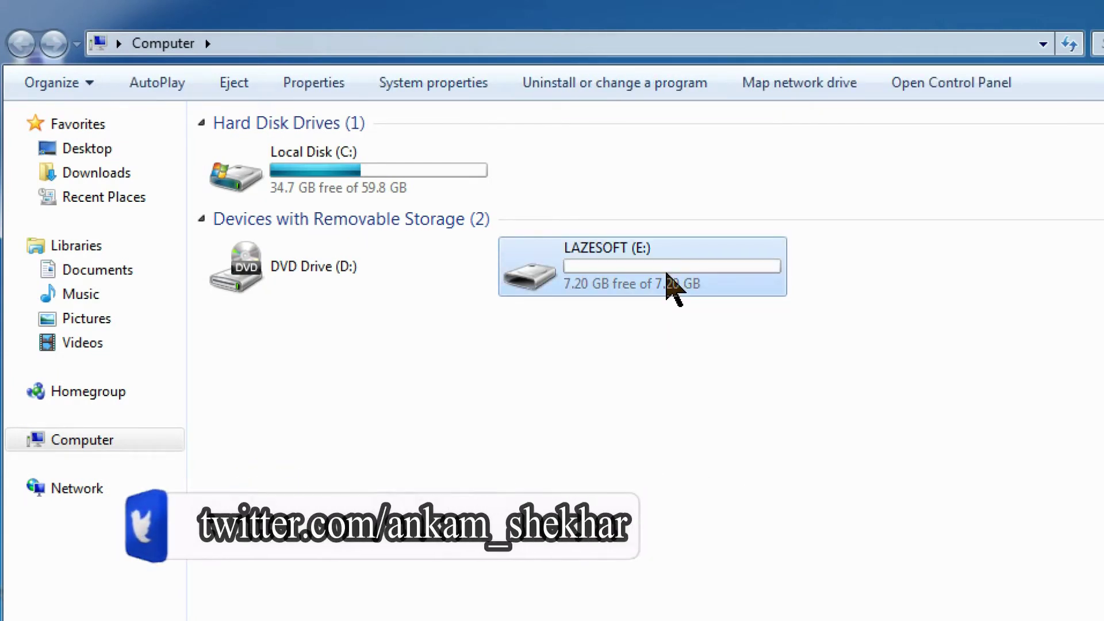
double_click(667, 275)
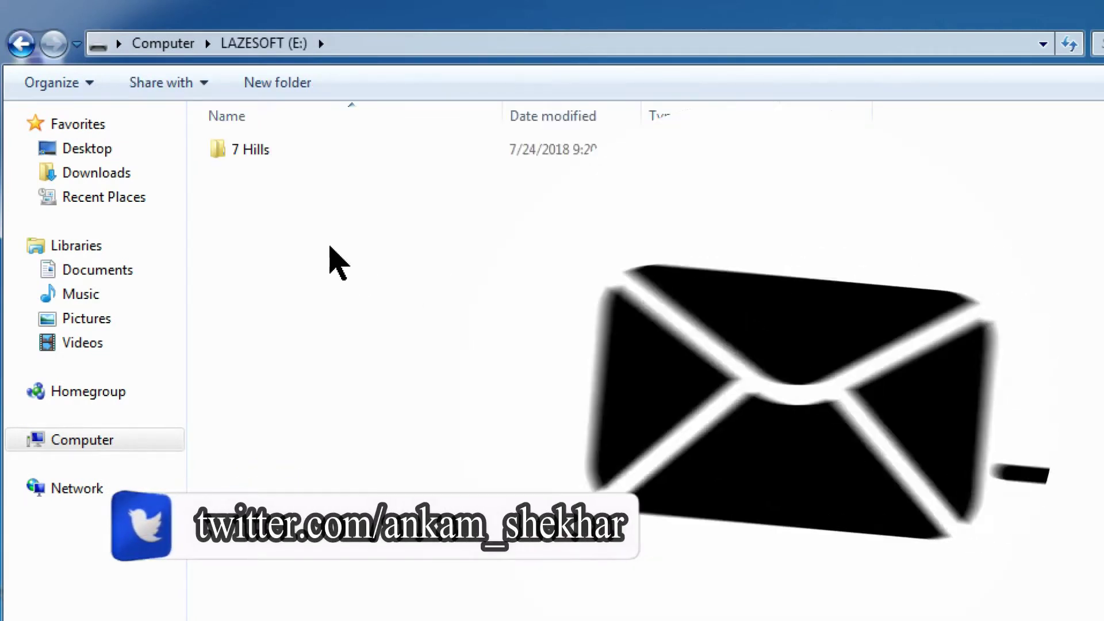
right_click(330, 248)
left_click(418, 339)
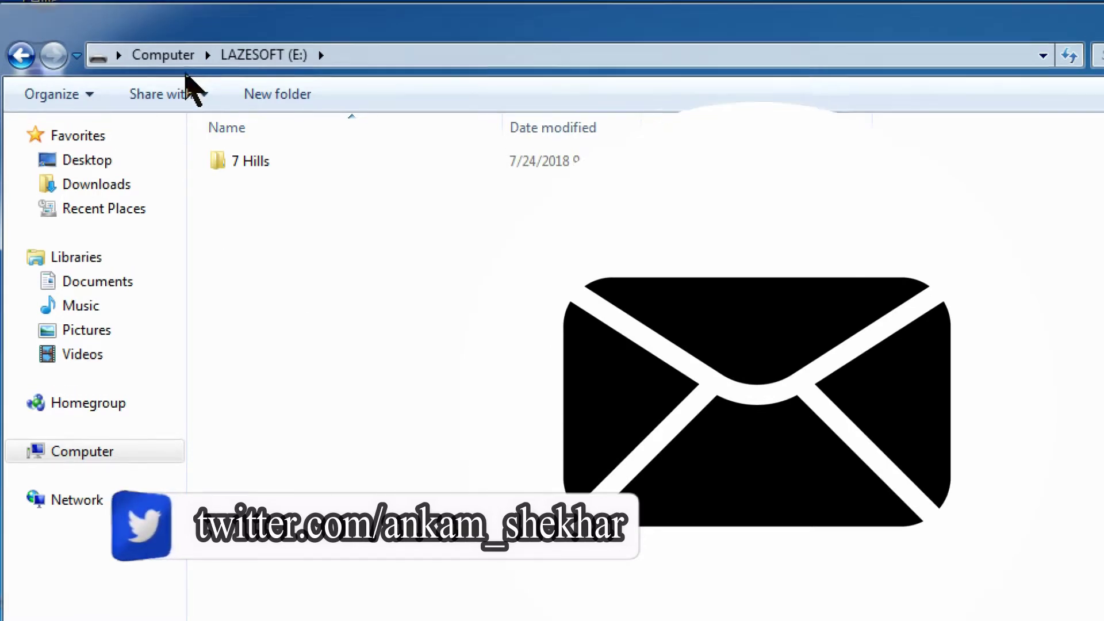
left_click(161, 89)
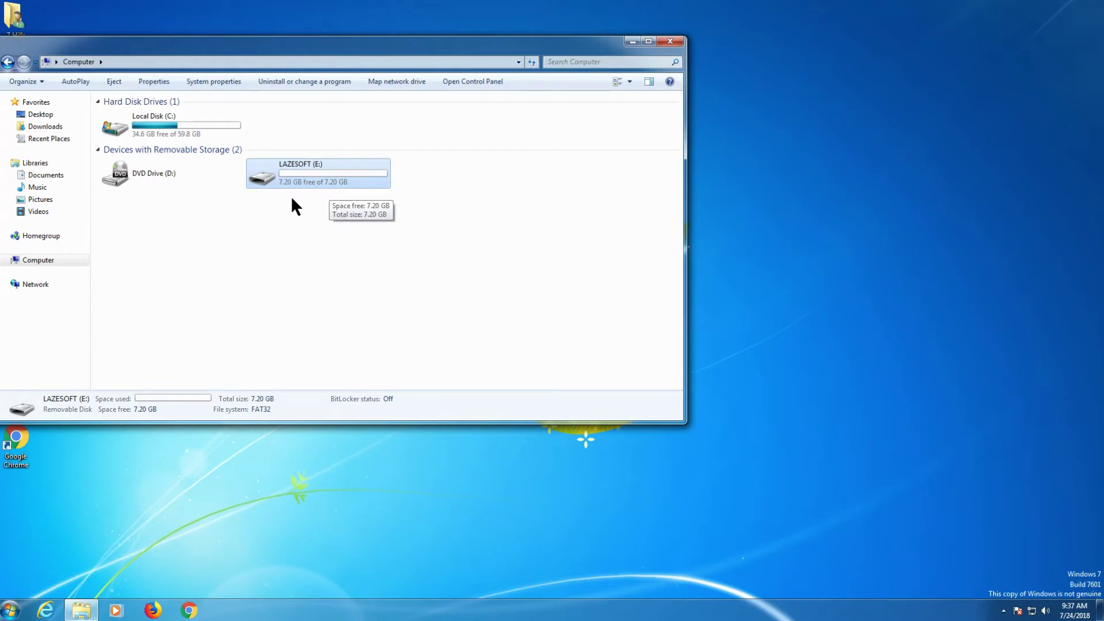
Replace the old Run dialog command with gpedit.msc and run it.
left_click_drag(316, 48, 397, 47)
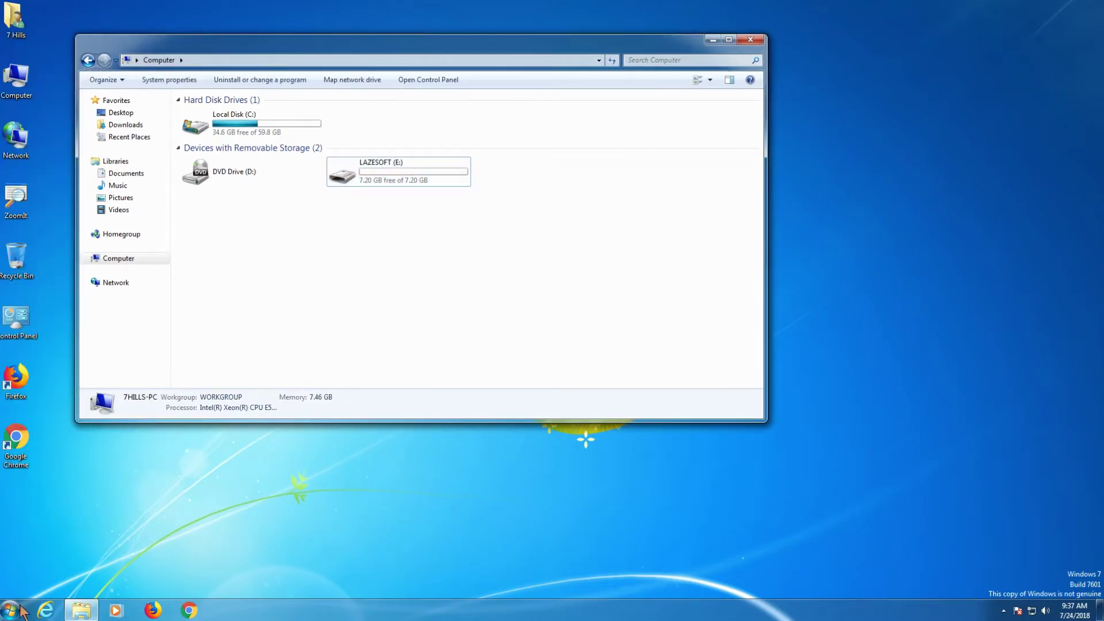
left_click(13, 611)
left_click(79, 605)
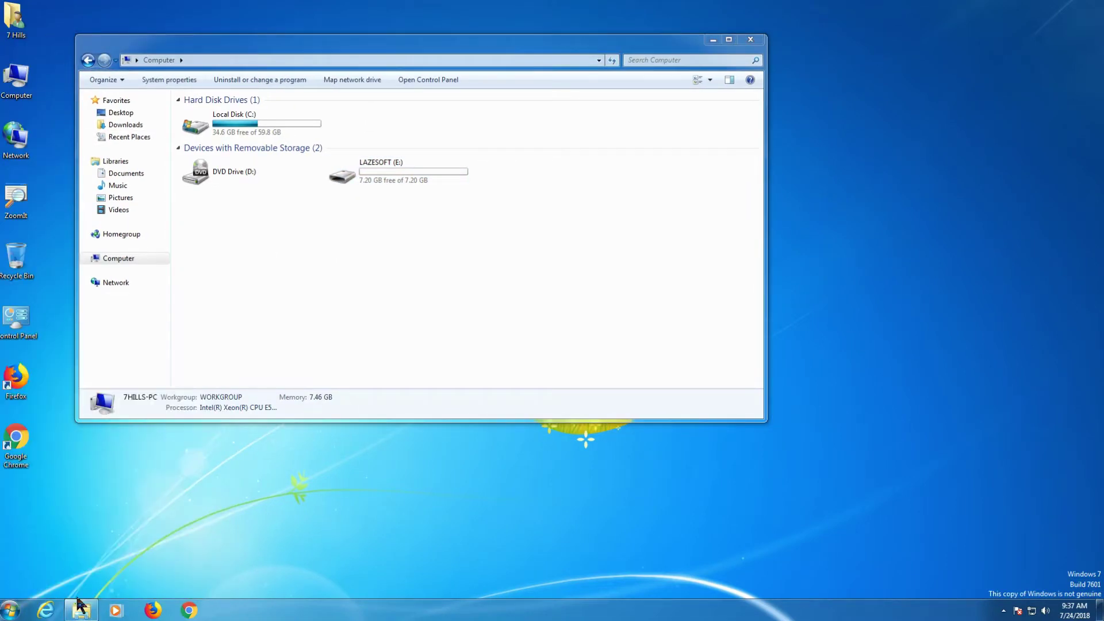
key("super+r")
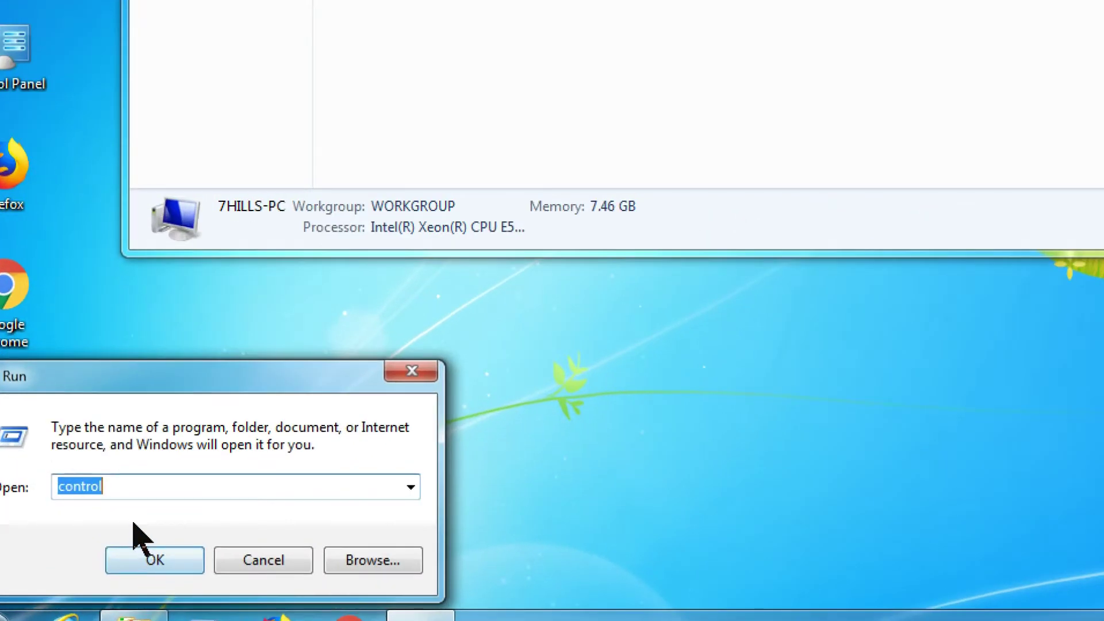
left_click_drag(80, 538, 51, 541)
left_click_drag(111, 501, 28, 521)
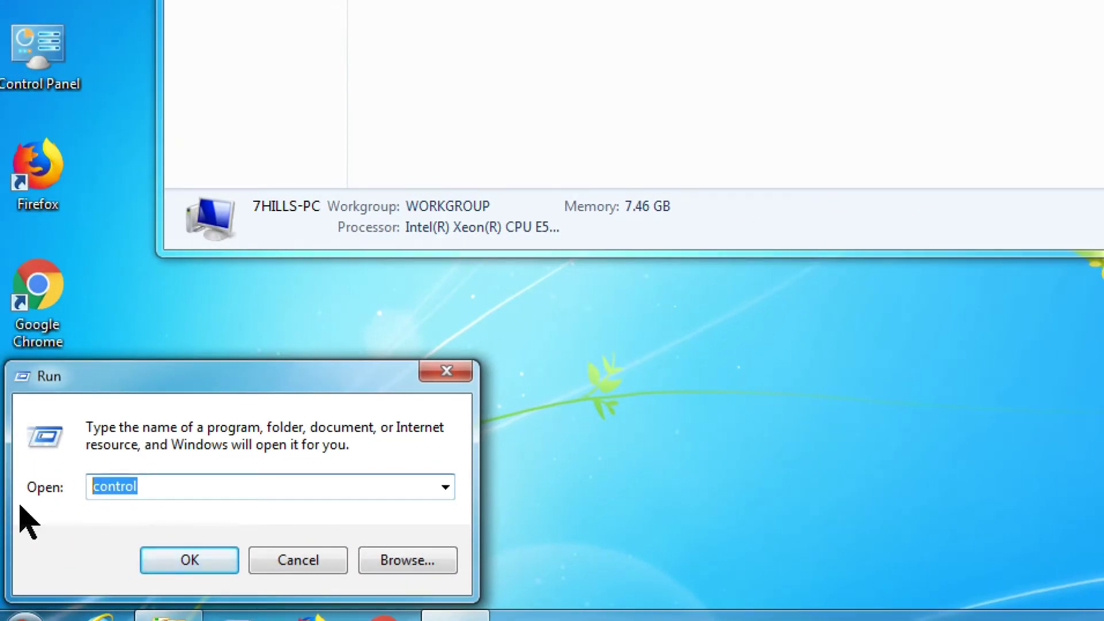
type("gped")
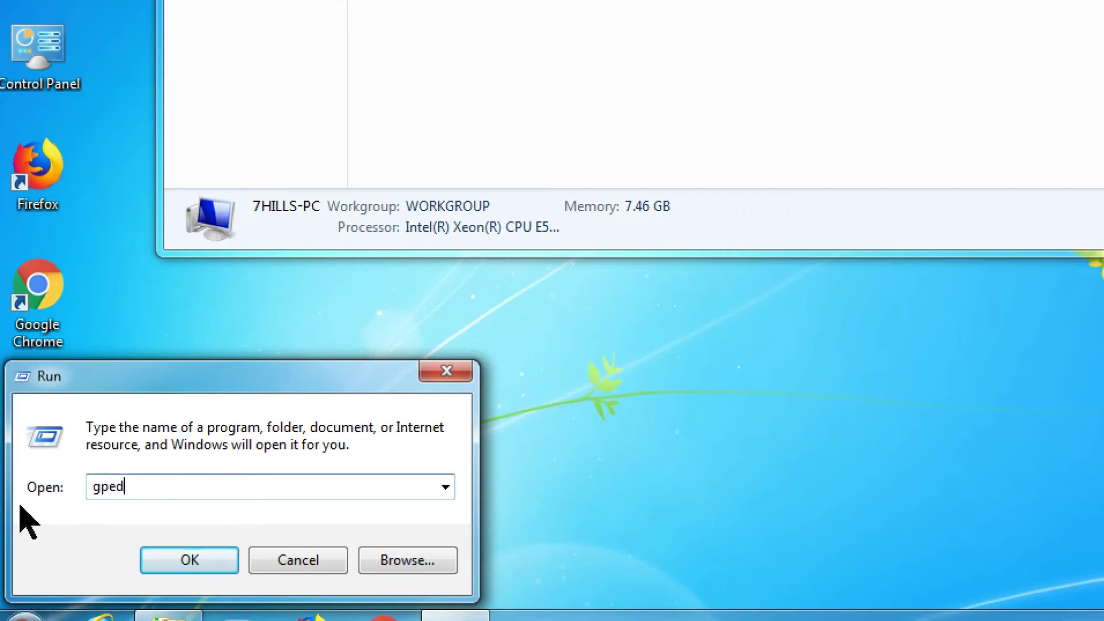
type("it.msc")
key("Return")
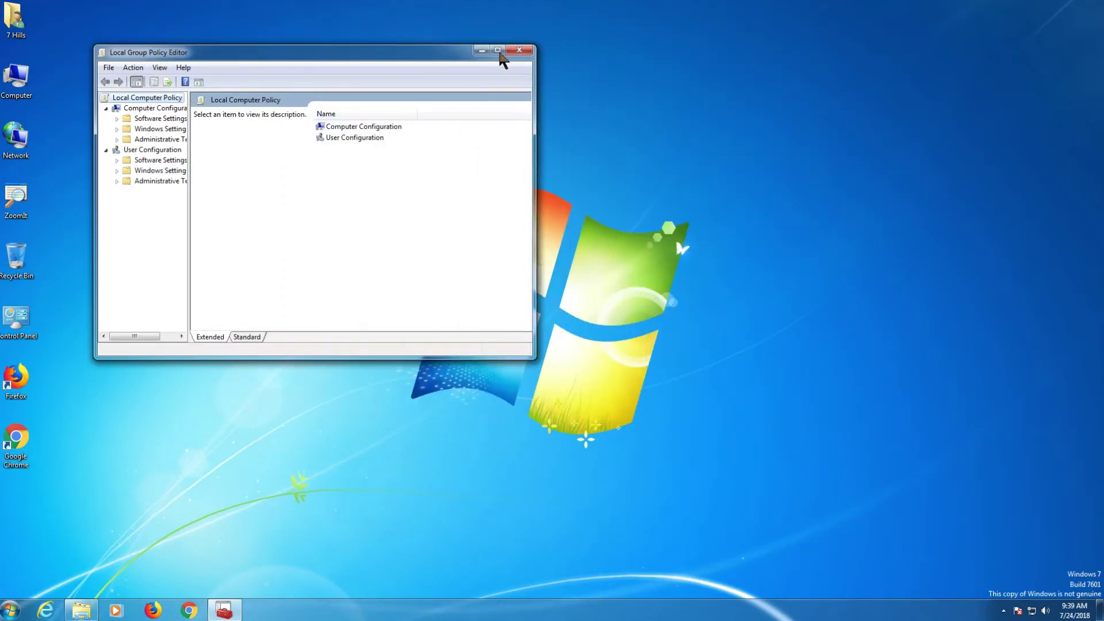
Maximize the editor, widen the tree pane, and open Computer Configuration > Administrative Templates > All Settings.
left_click(498, 51)
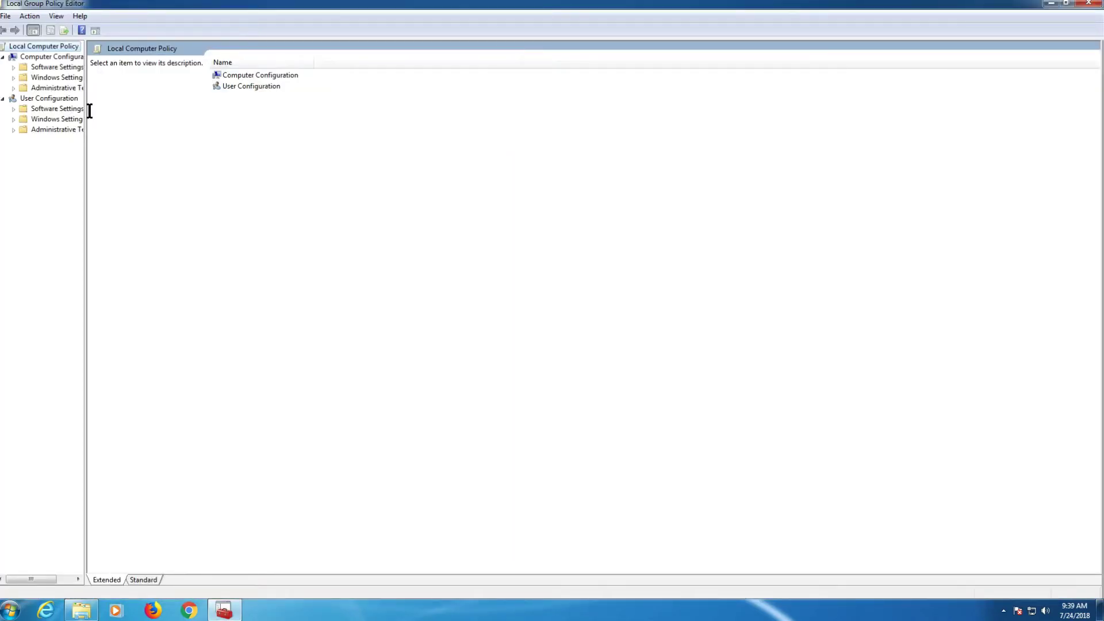
left_click_drag(85, 119, 200, 136)
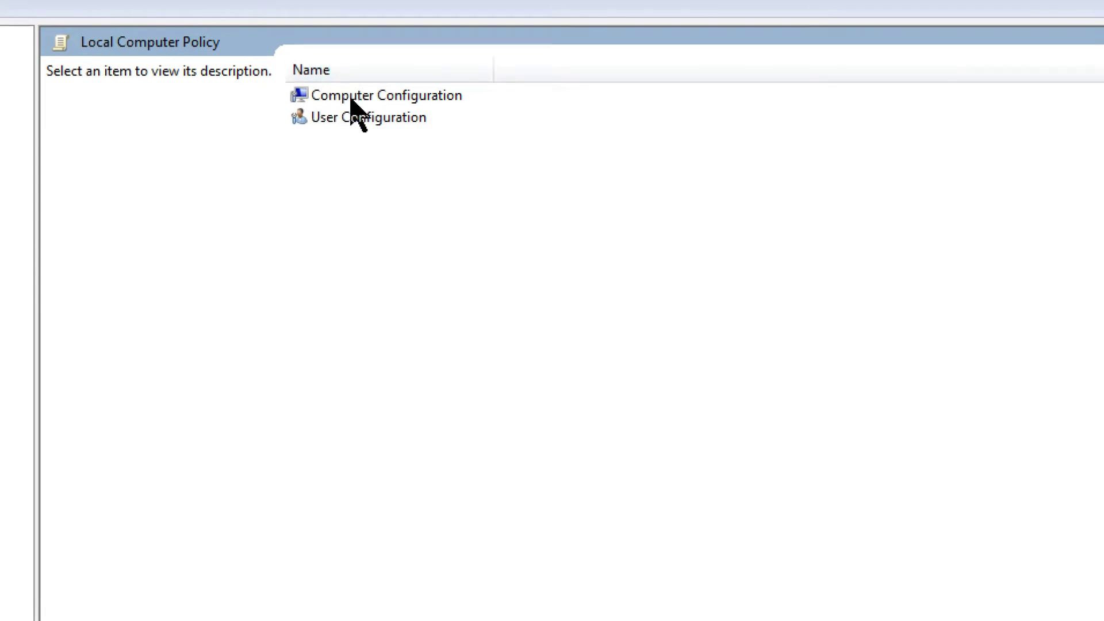
double_click(351, 96)
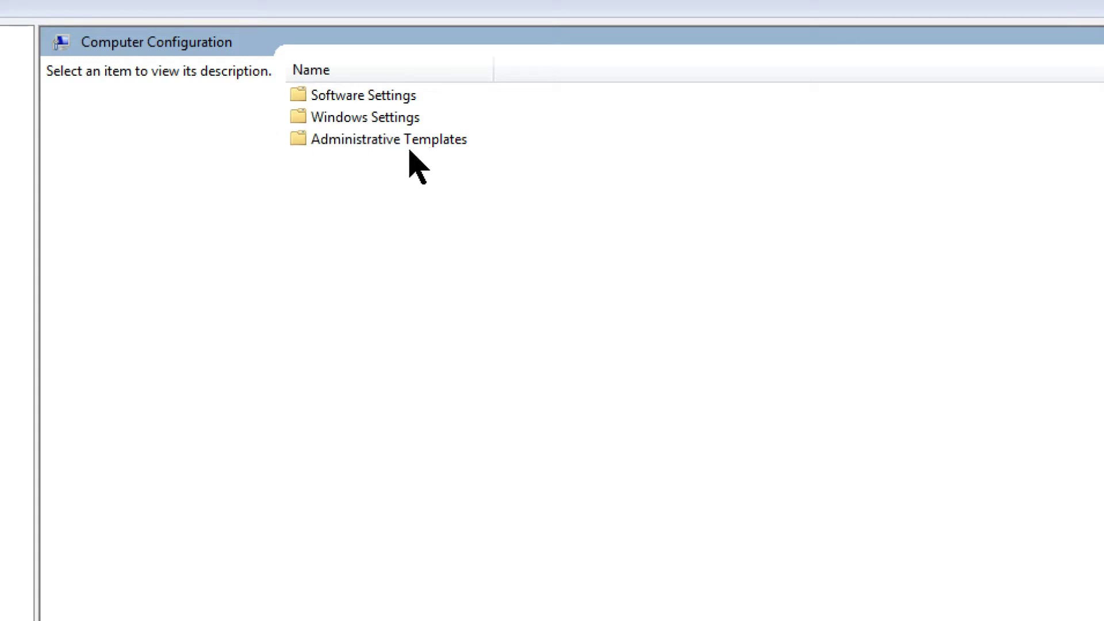
double_click(371, 141)
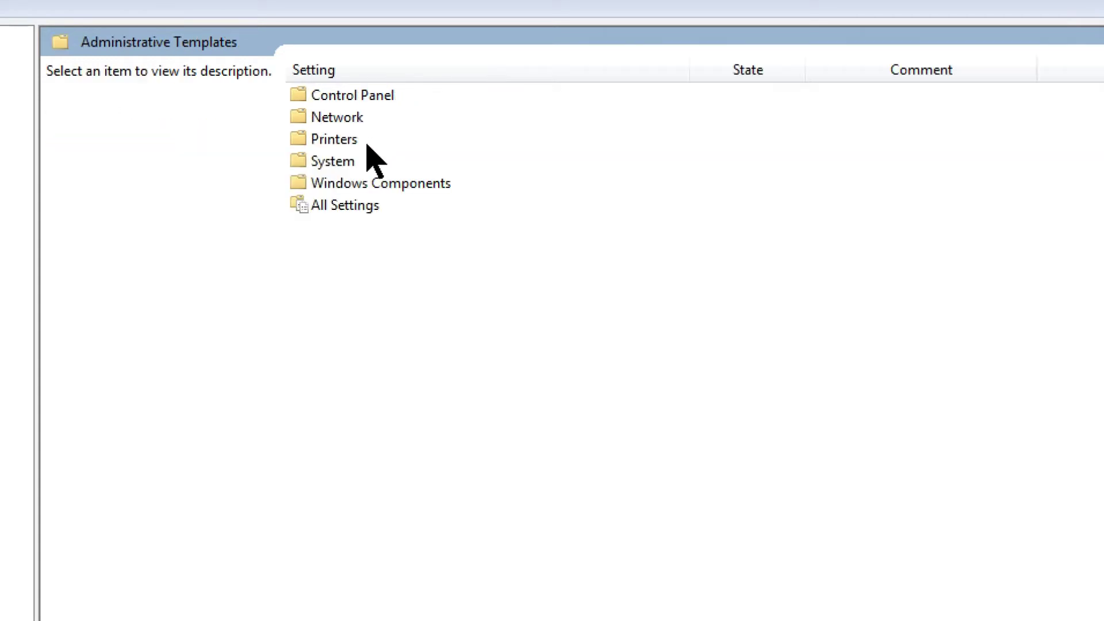
left_click(345, 205)
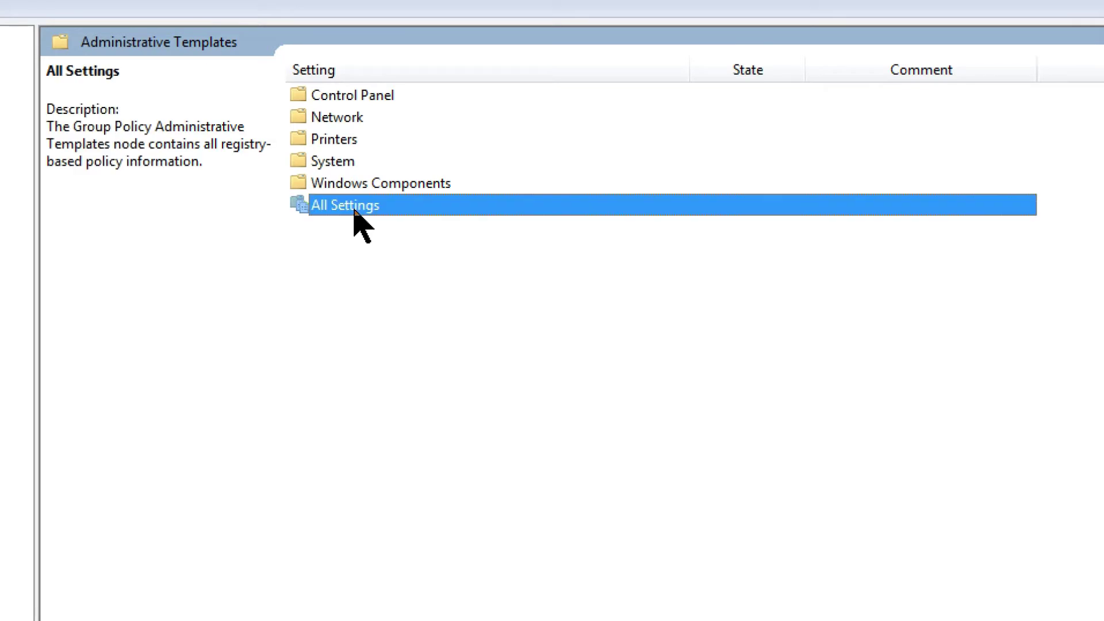
double_click(348, 207)
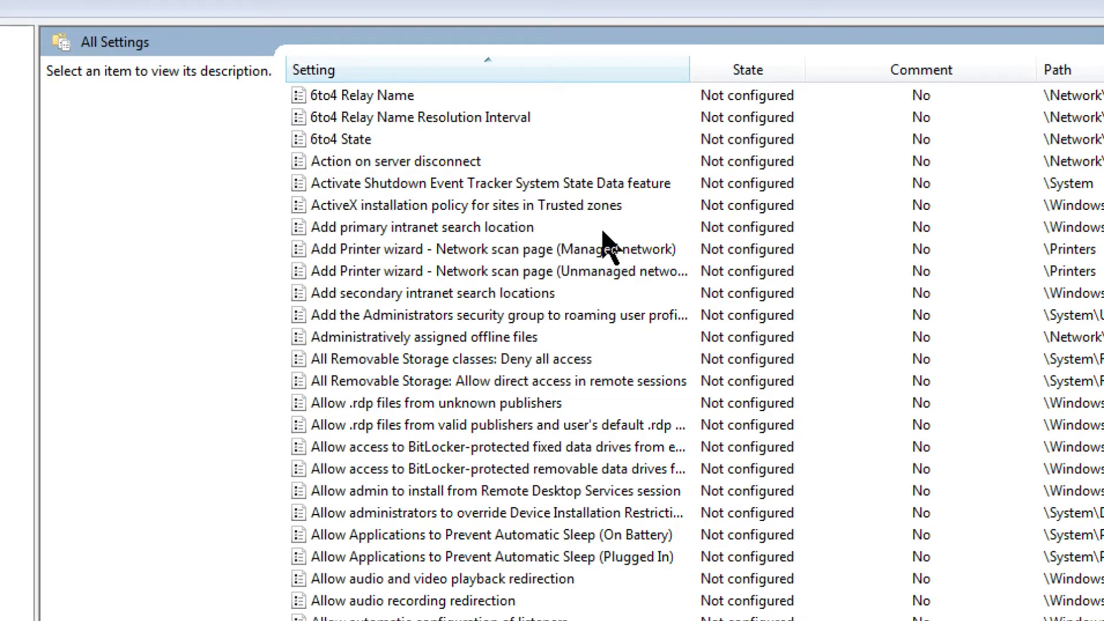
Jump the All Settings list to the Removable Disks: Deny execute access policy.
left_click(394, 214)
scroll(395, 224, "down", 5)
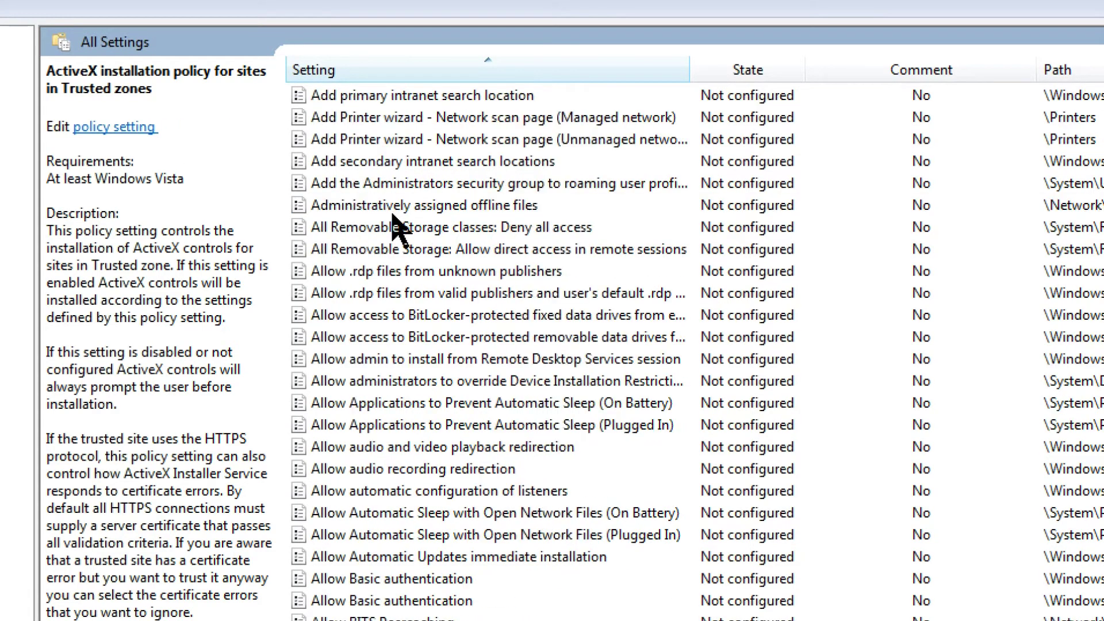
key("r")
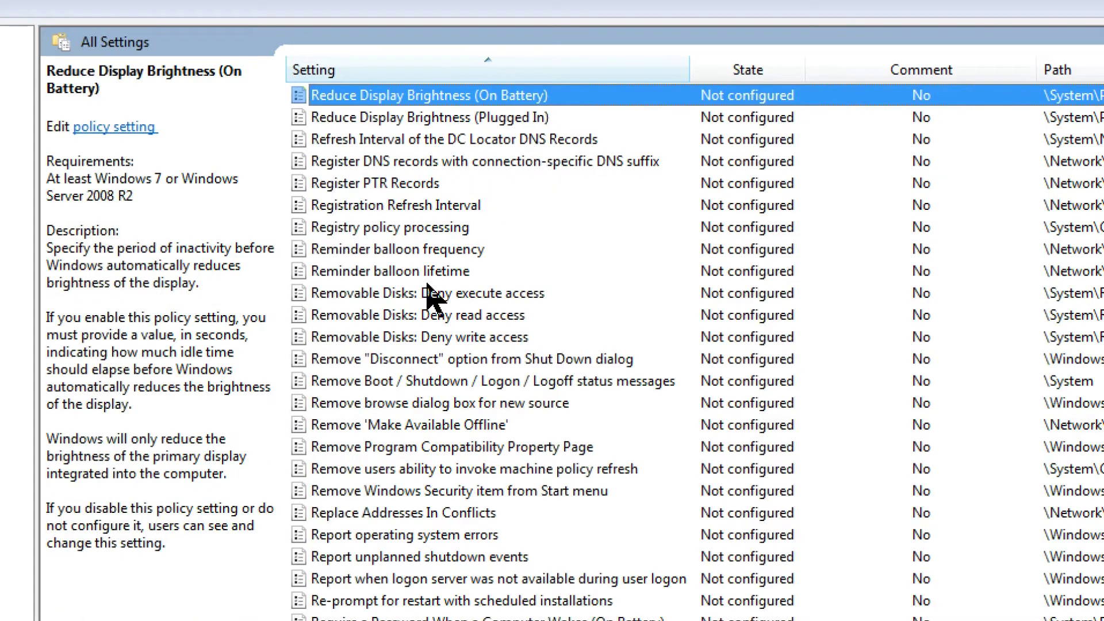
left_click(552, 293)
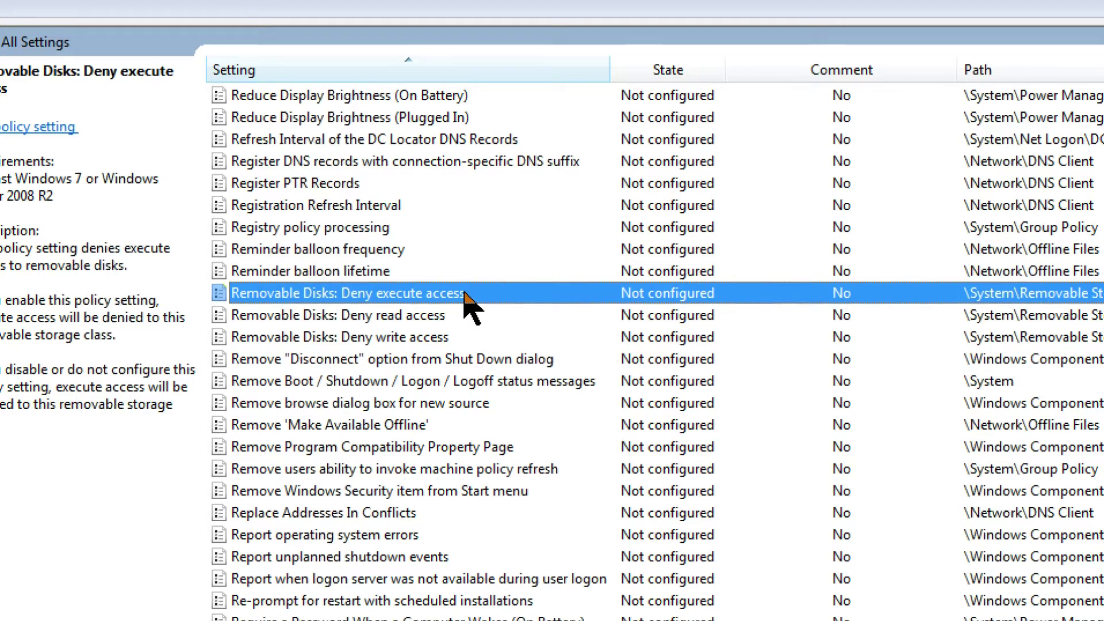
Review the descriptions of the Removable Disks Deny execute, read and write access policies.
left_click(414, 321)
left_click(418, 340)
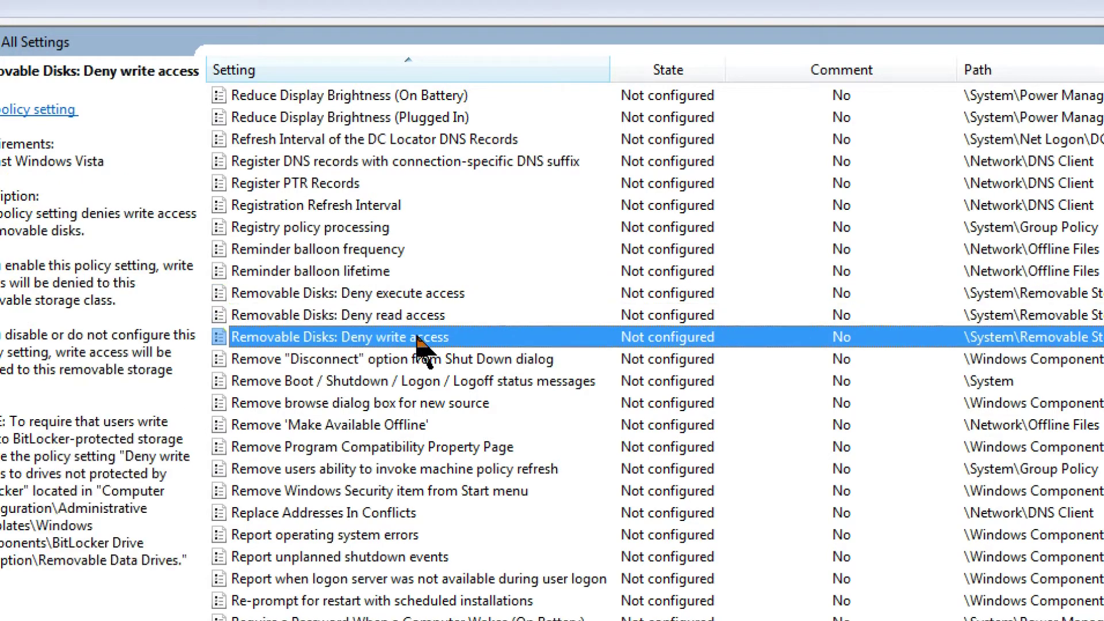
left_click(406, 298)
left_click(389, 318)
left_click(389, 340)
left_click(422, 296)
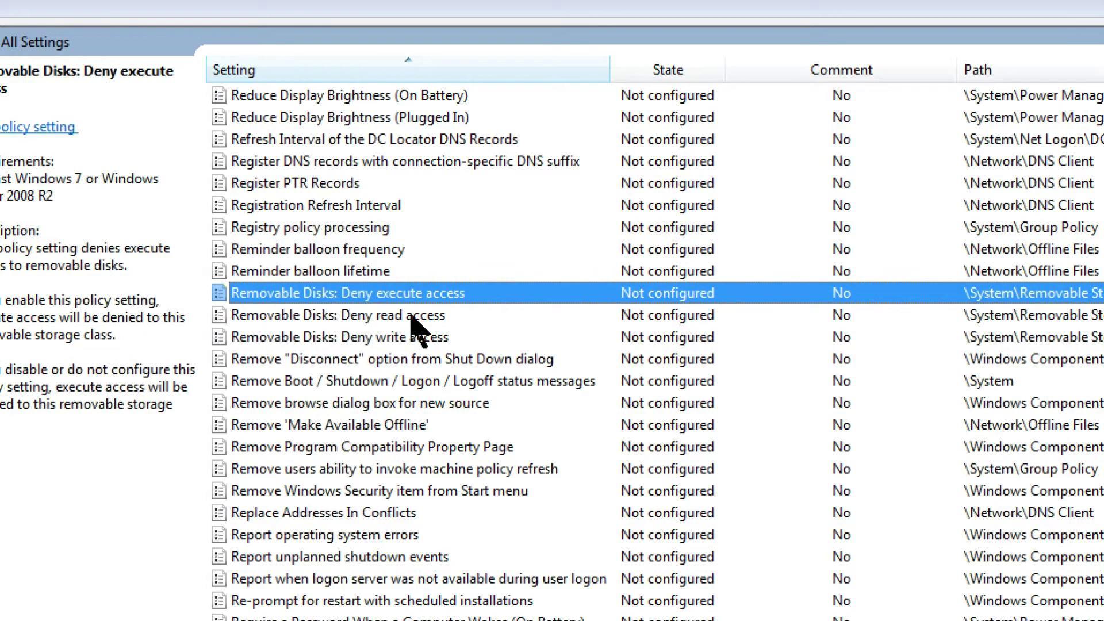
left_click(411, 315)
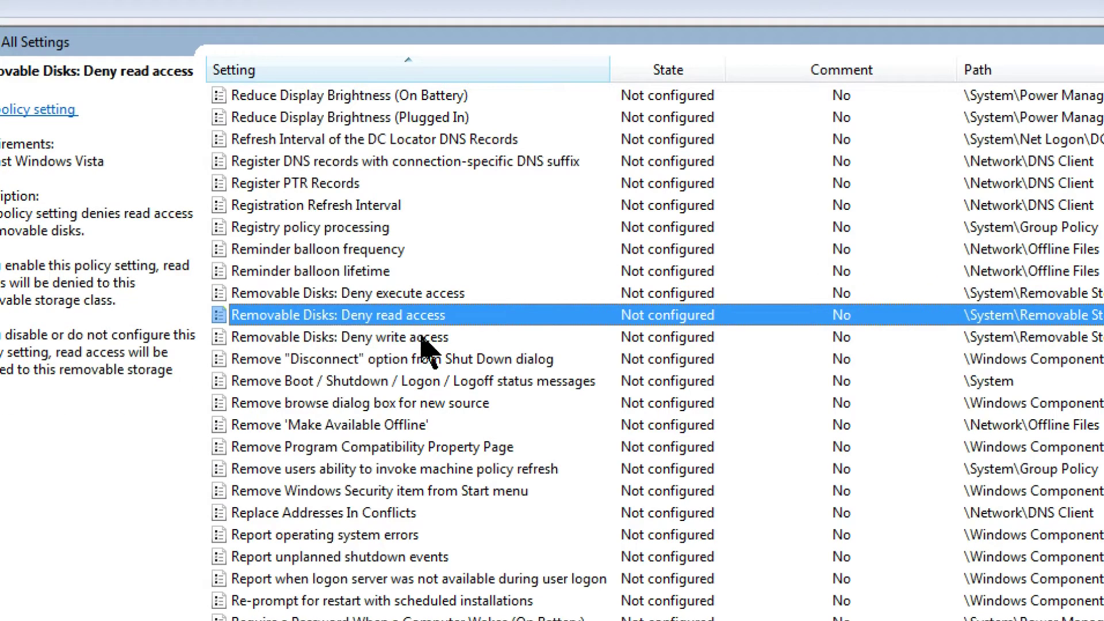
left_click(424, 339)
left_click(482, 295)
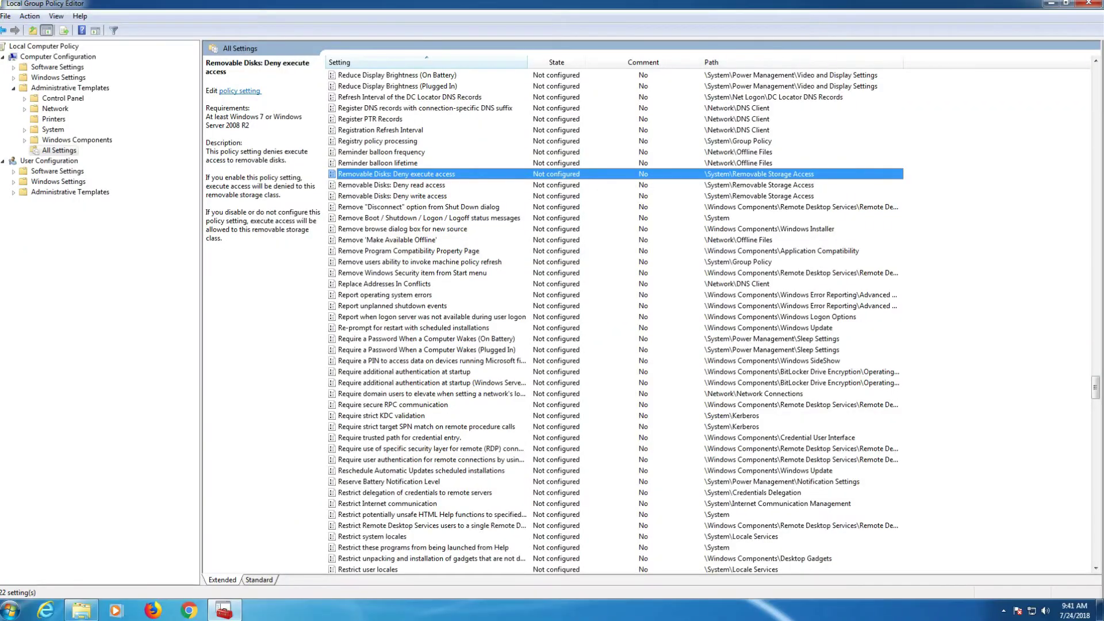
Set Removable Disks: Deny execute access to Enabled, then apply and close its settings.
double_click(475, 175)
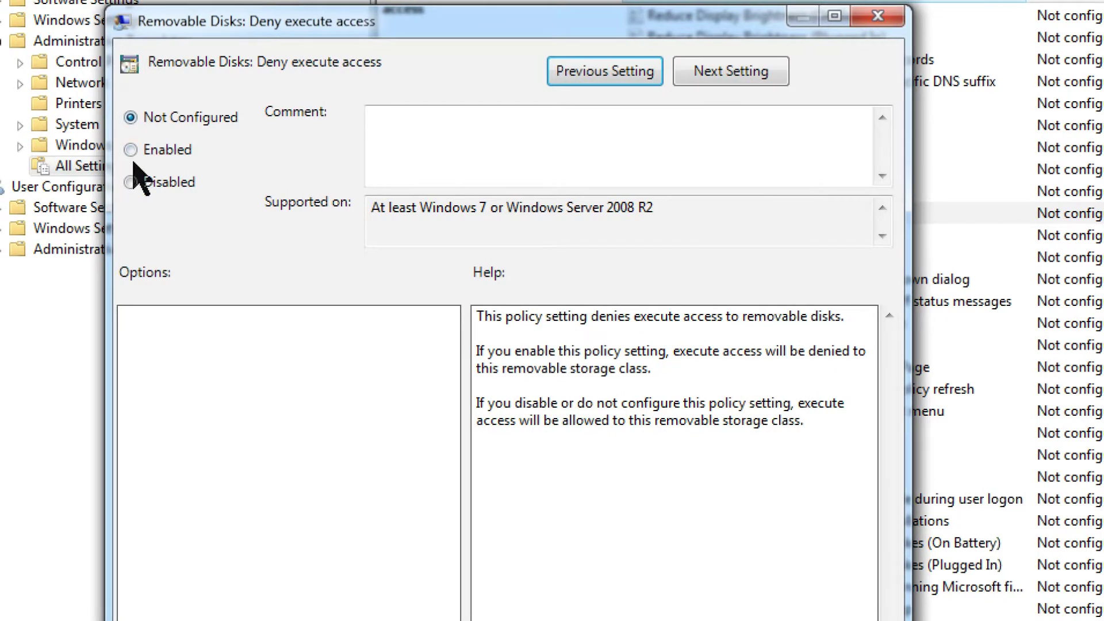
left_click(137, 150)
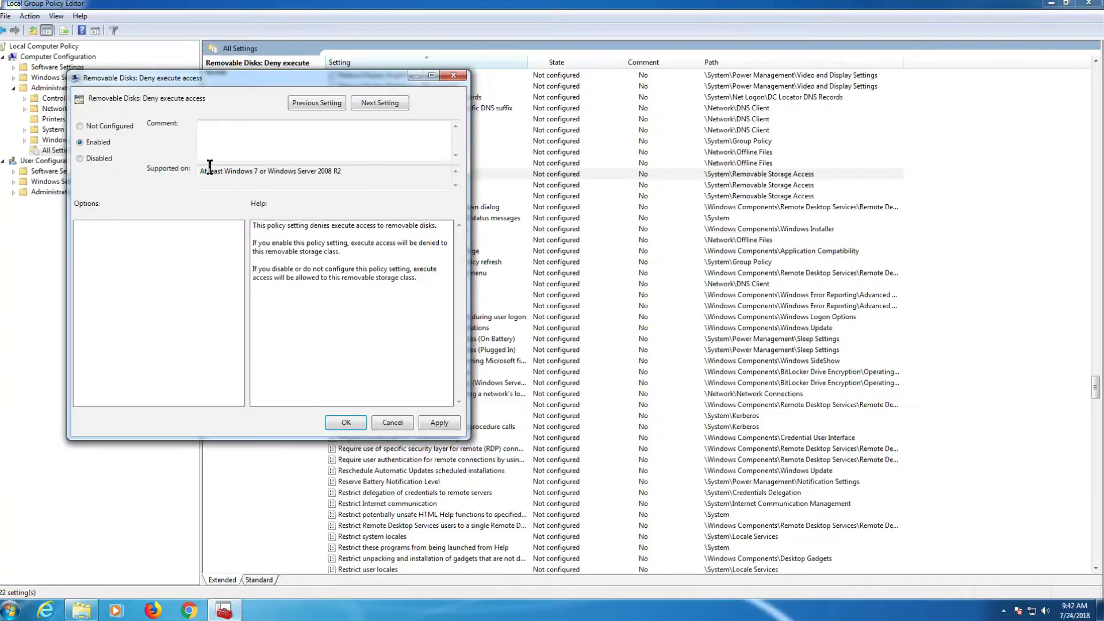
left_click(439, 423)
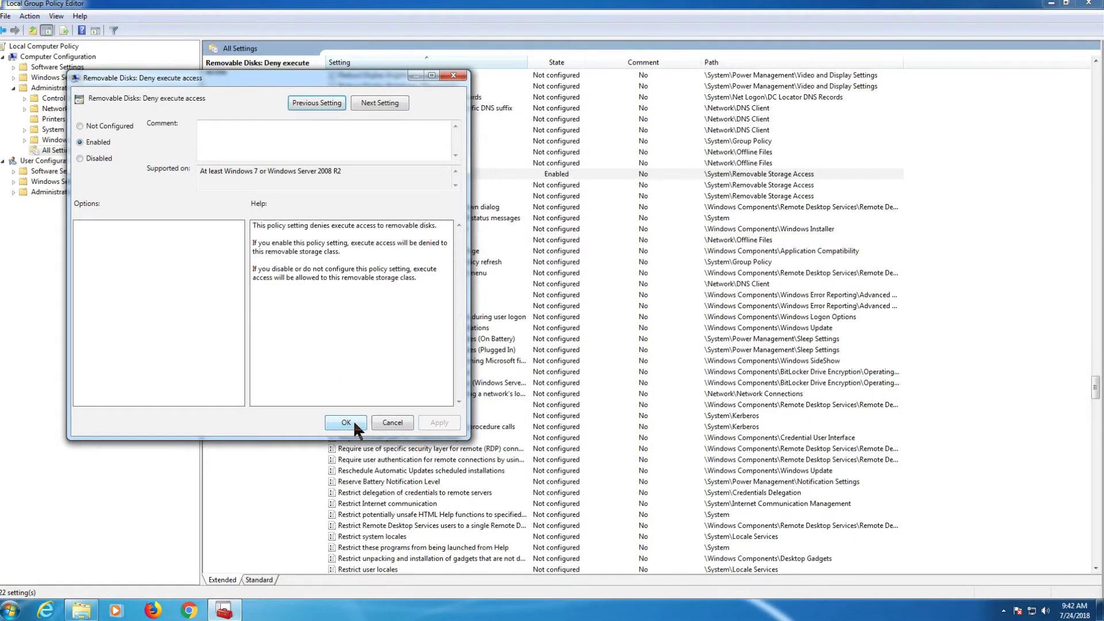
left_click(347, 422)
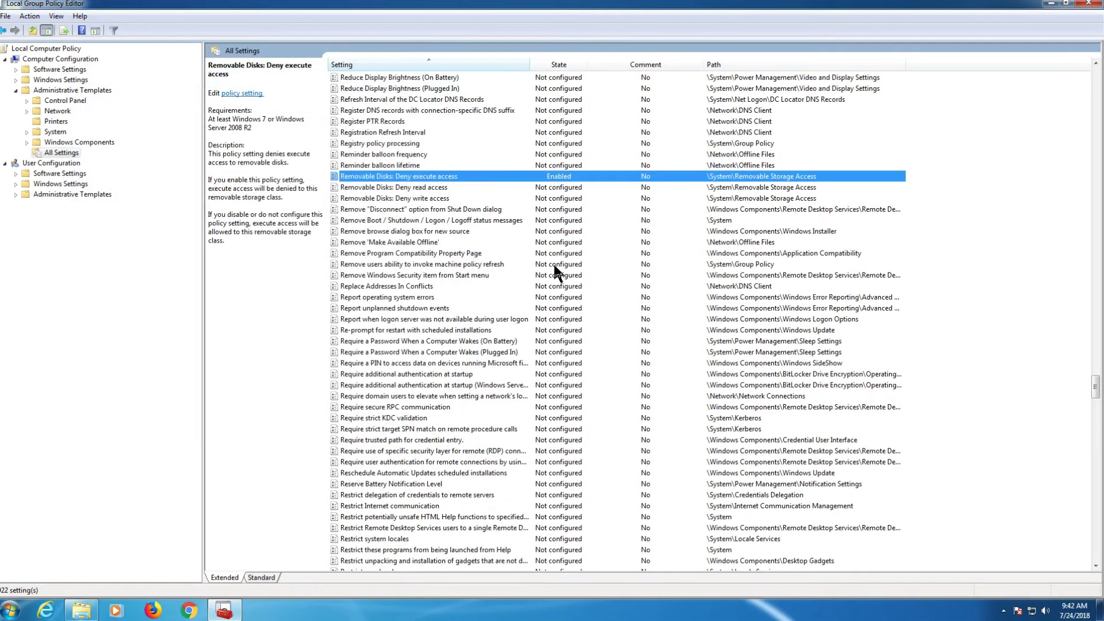
Set Removable Disks: Deny read access to Enabled and apply it.
double_click(567, 187)
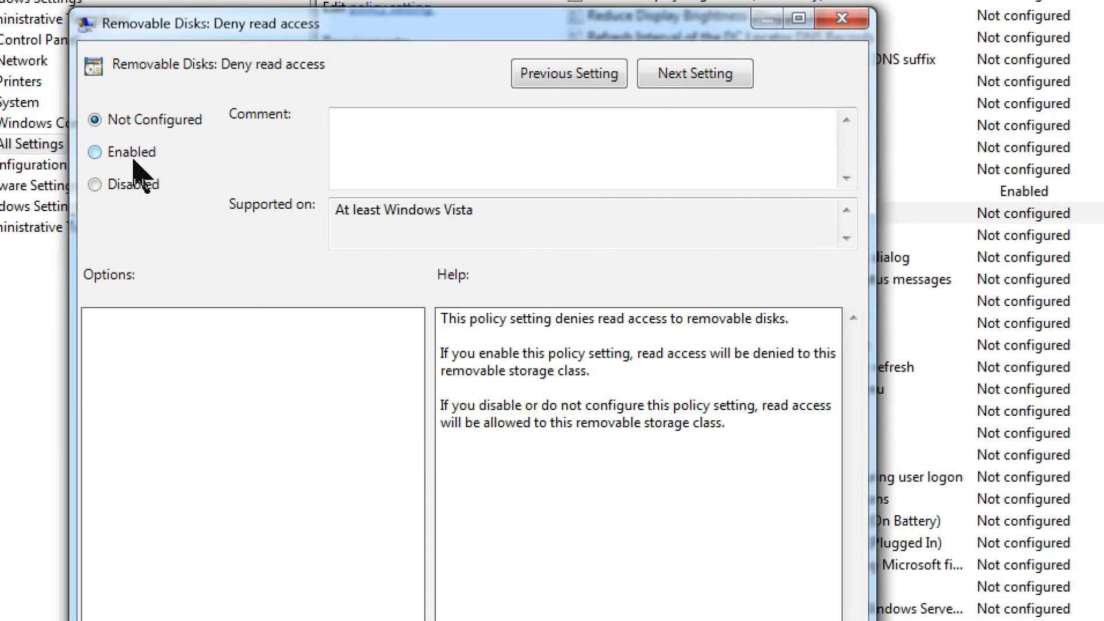
left_click(109, 159)
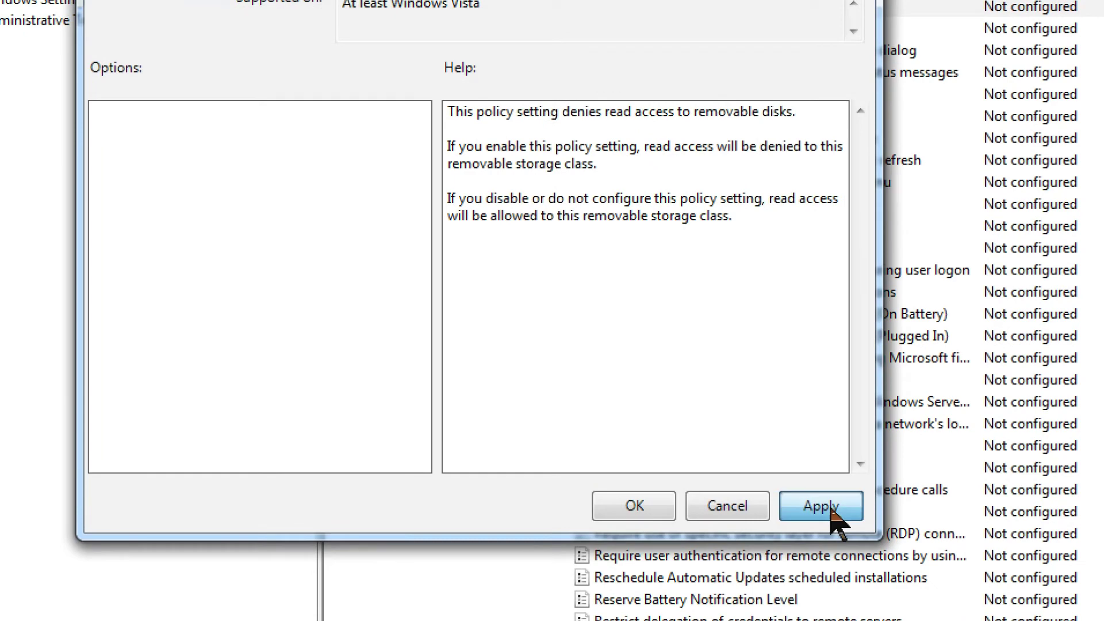
left_click(821, 506)
left_click(670, 506)
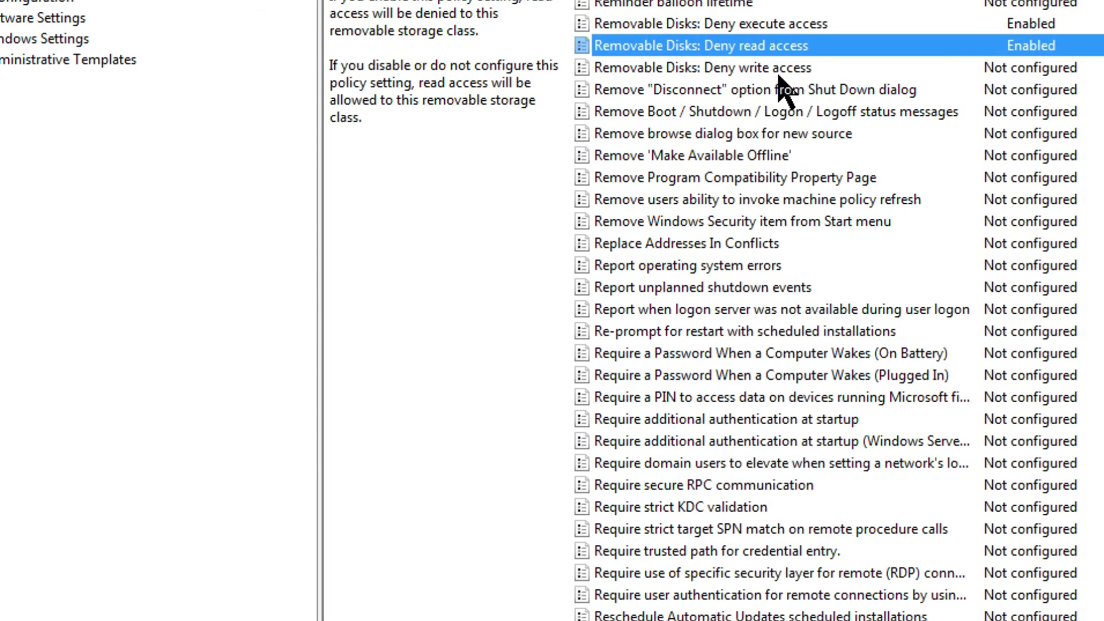
Set Removable Disks: Deny write access to Enabled and apply it.
double_click(780, 75)
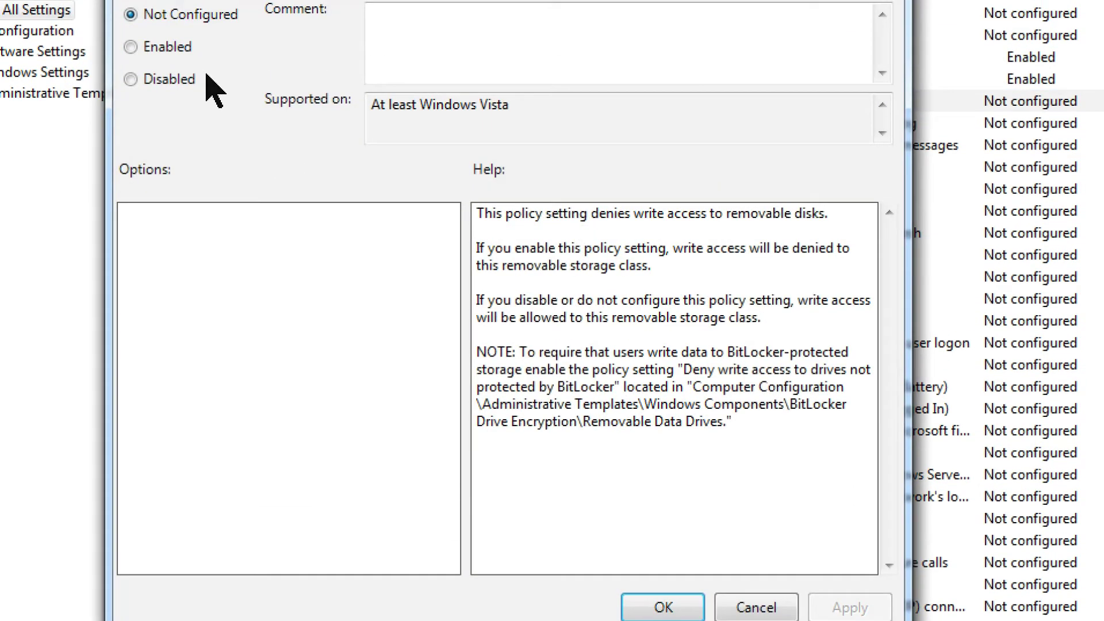
left_click(148, 47)
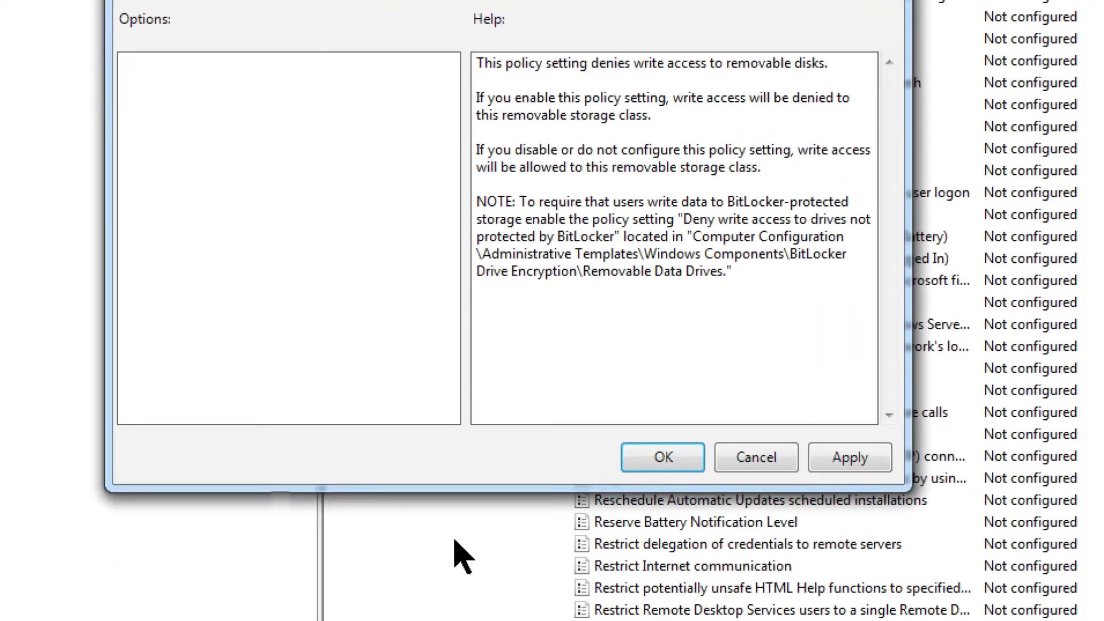
left_click(871, 460)
left_click(661, 457)
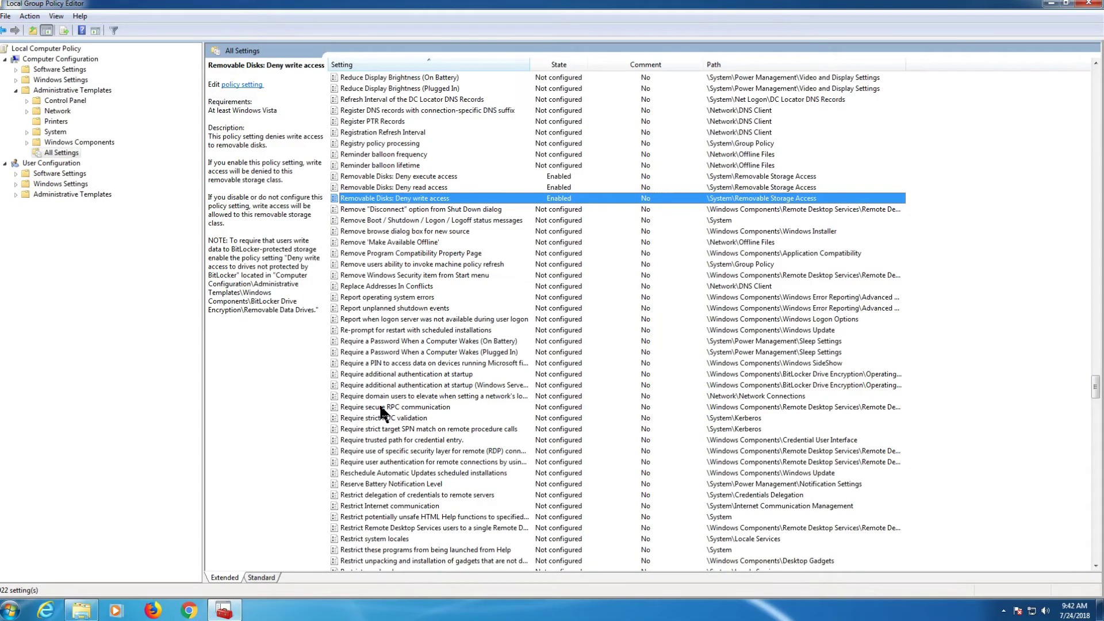
left_click(1042, 3)
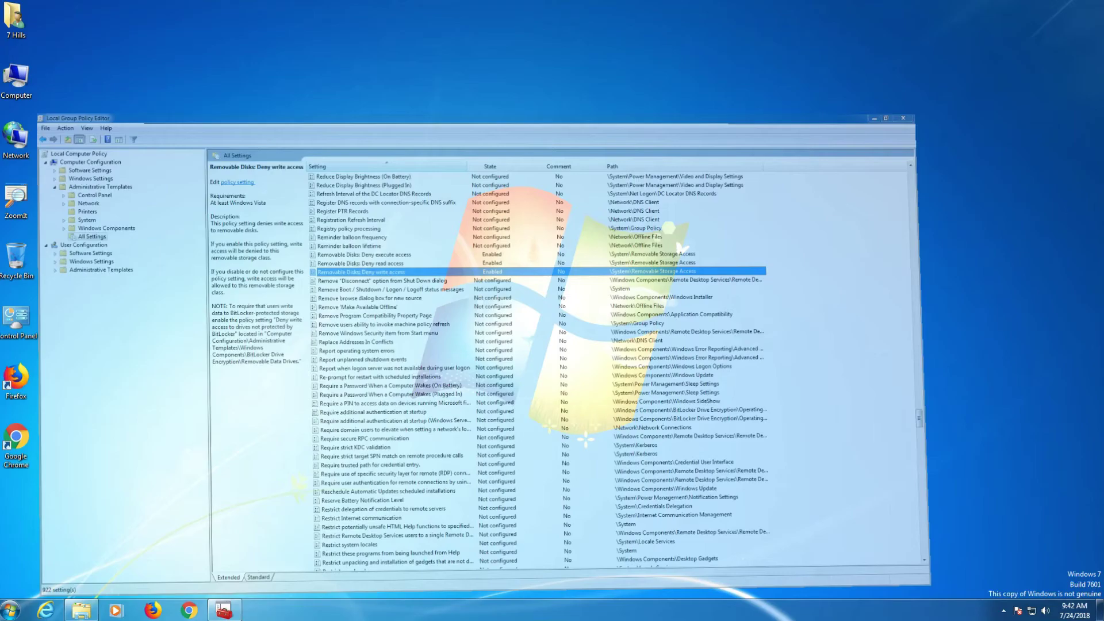
Try opening LAZESOFT (E:) from Computer, dismiss the Access is denied error, and return to the editor.
right_click(446, 165)
left_click(462, 190)
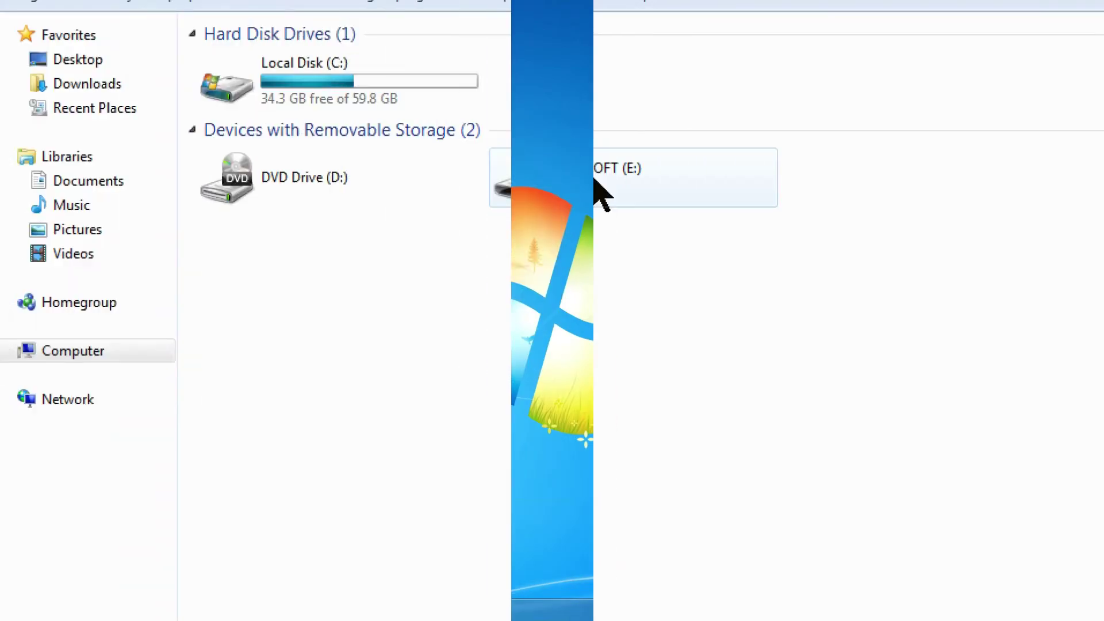
left_click(594, 179)
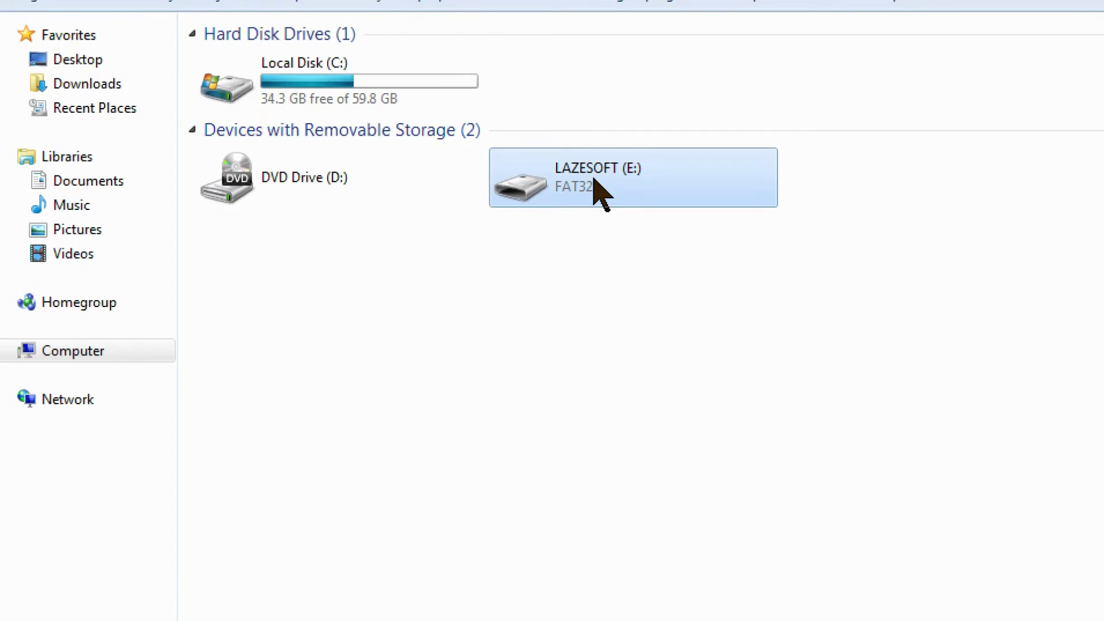
double_click(595, 179)
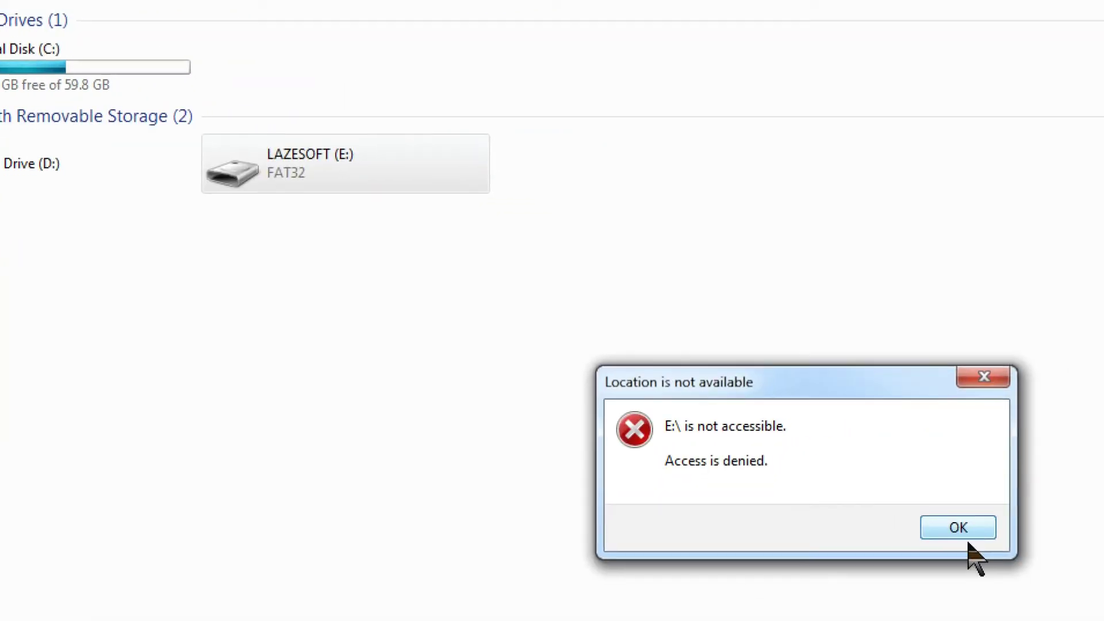
left_click_drag(759, 296, 403, 117)
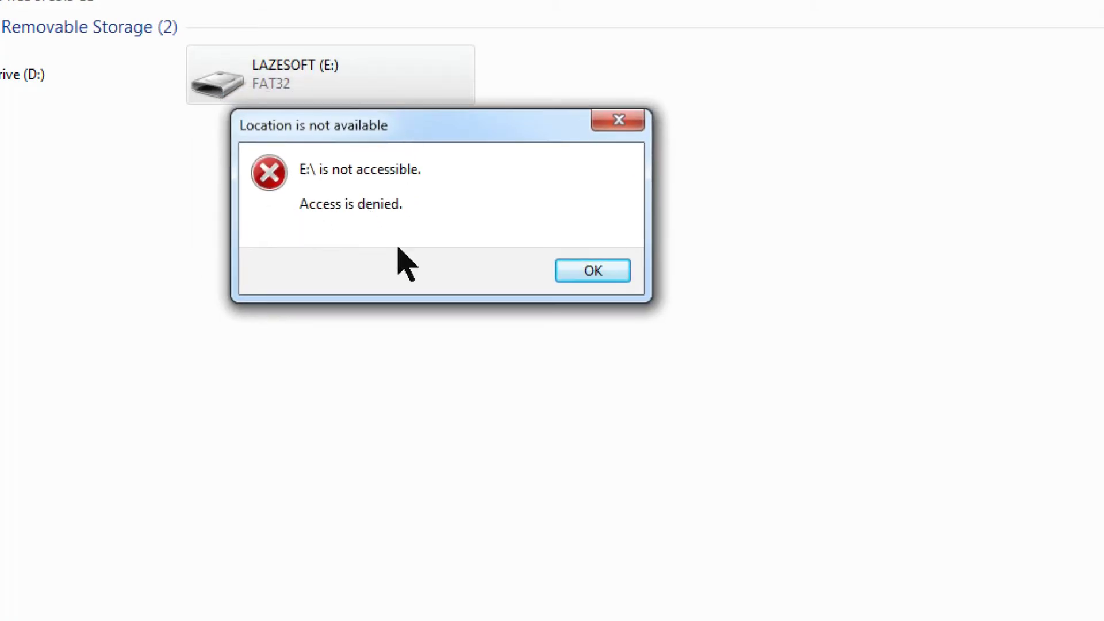
left_click(594, 272)
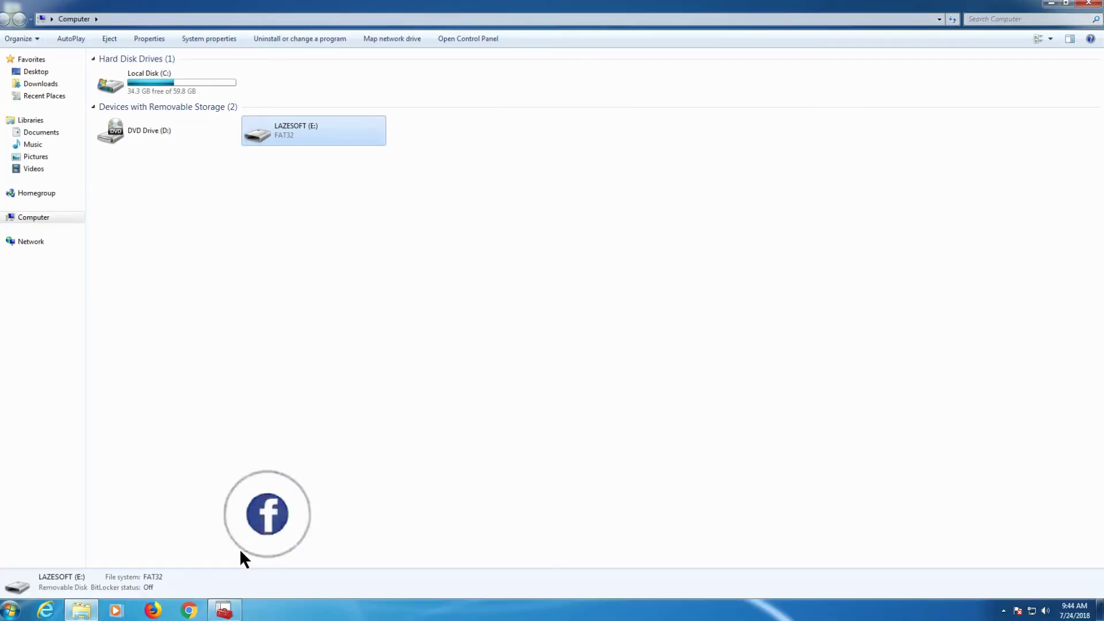
left_click(224, 610)
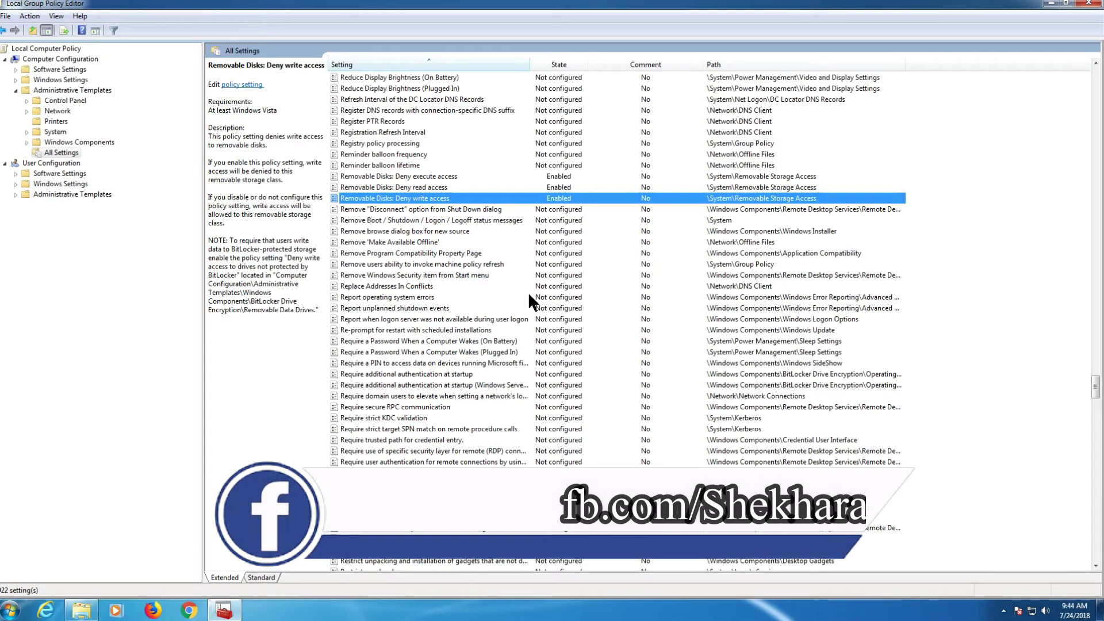